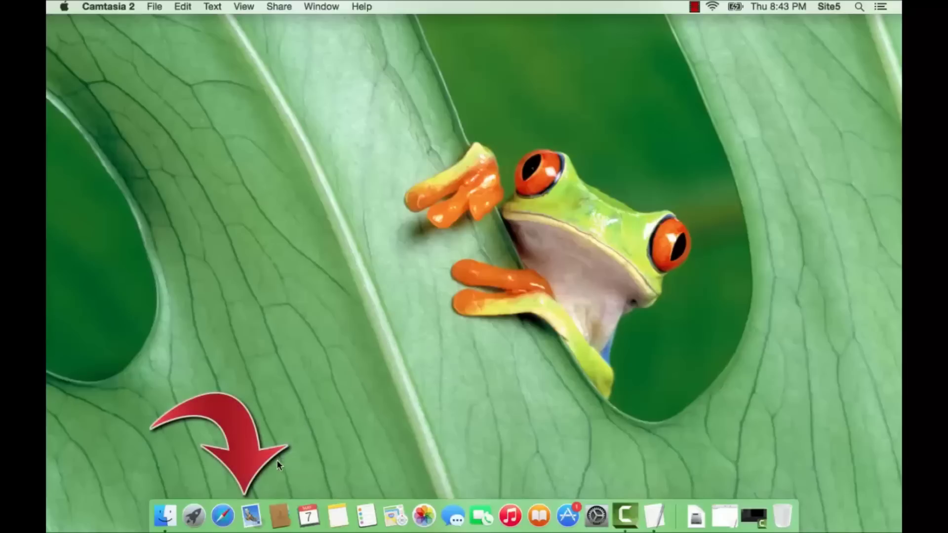
Launch Mail and choose Add Other Mail Account to reach the account details form.
left_click(255, 510)
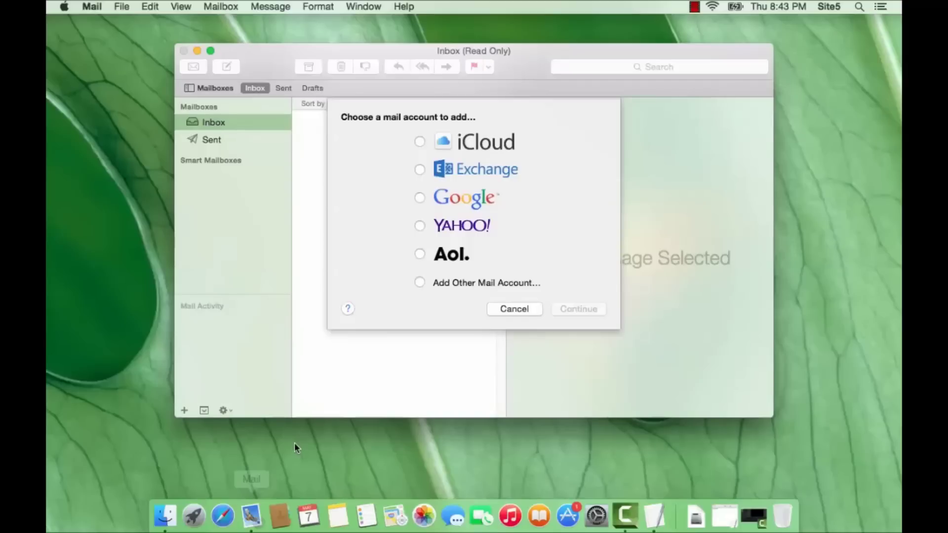
left_click(419, 284)
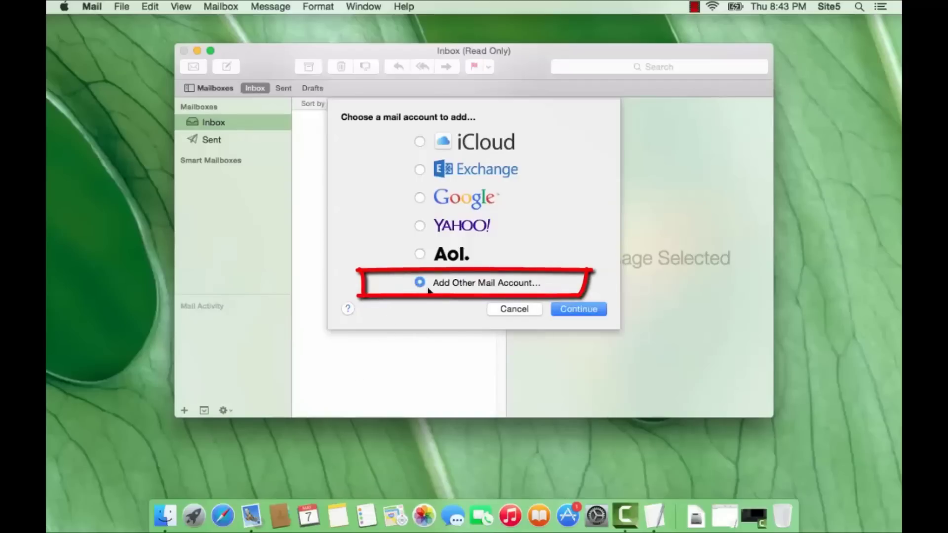
left_click(579, 307)
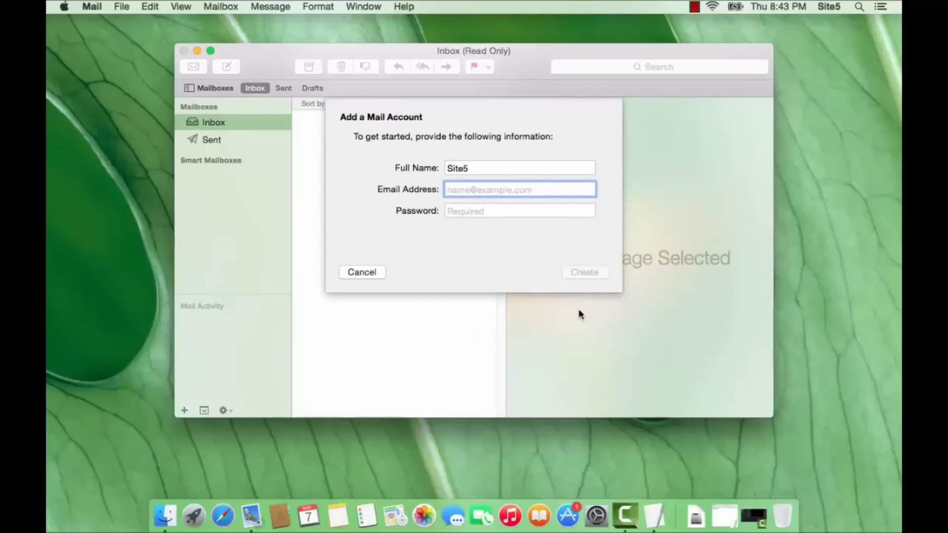
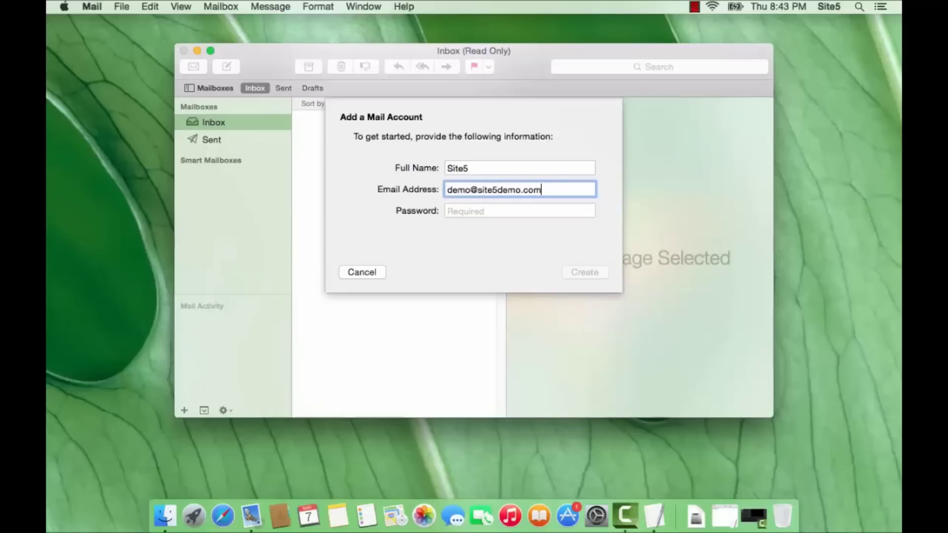
Enter the account's email address and the pasted password, then attempt to create the account.
key("Tab")
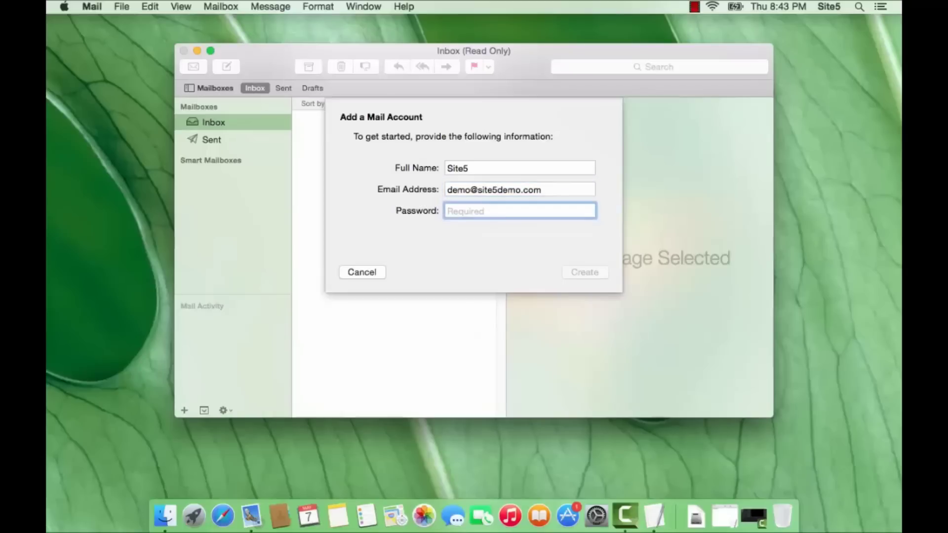
key("super+v")
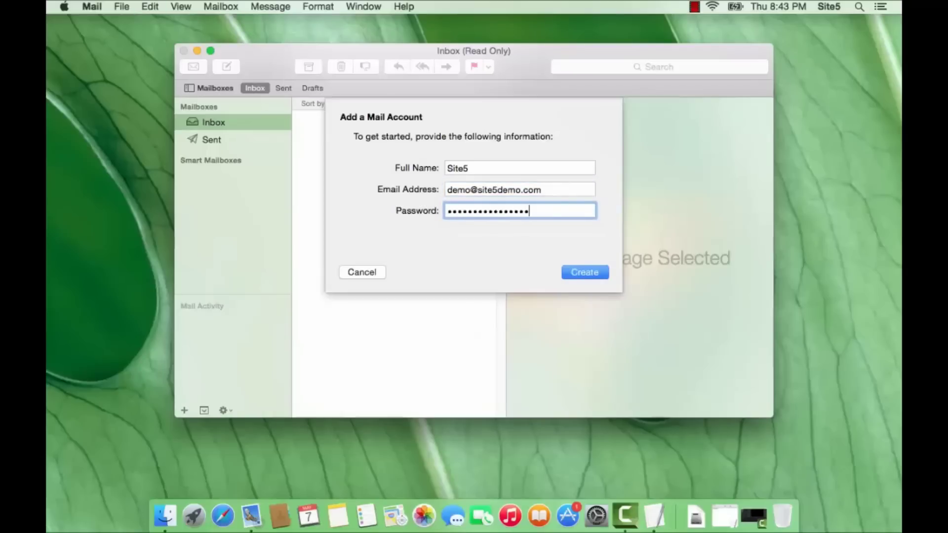
key("Return")
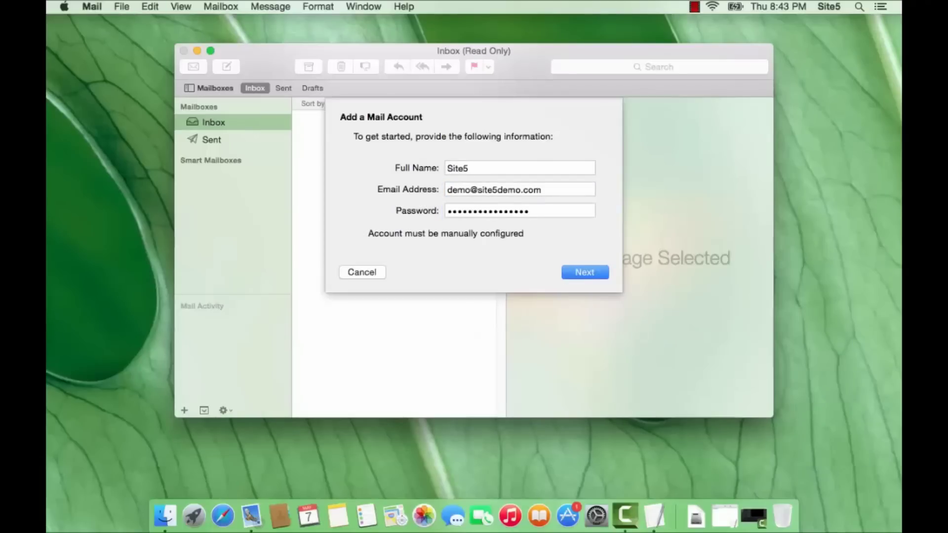
Set the incoming IMAP mail server to s1-dallas.accountservergroup.com and continue to outgoing settings.
key("Return")
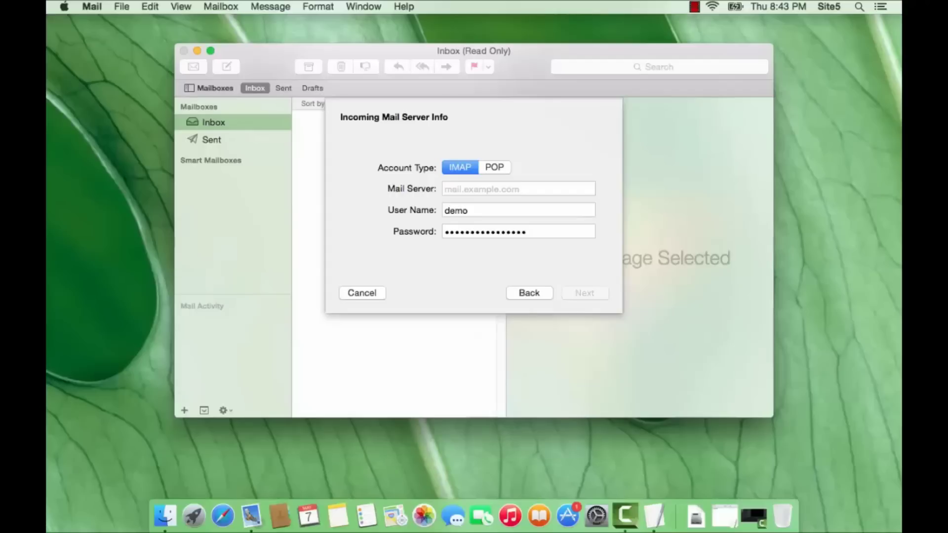
left_click(519, 188)
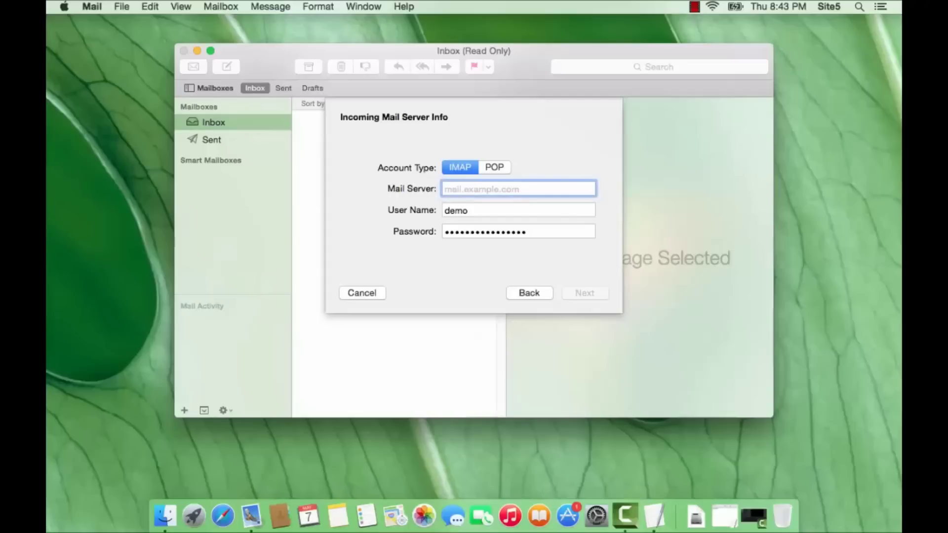
type("s1-dallas.account")
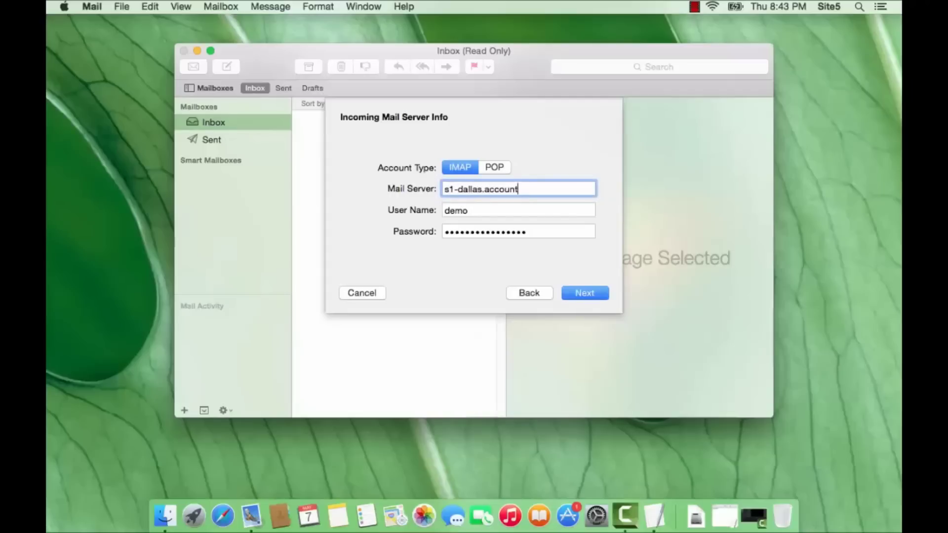
type("servergroup.com")
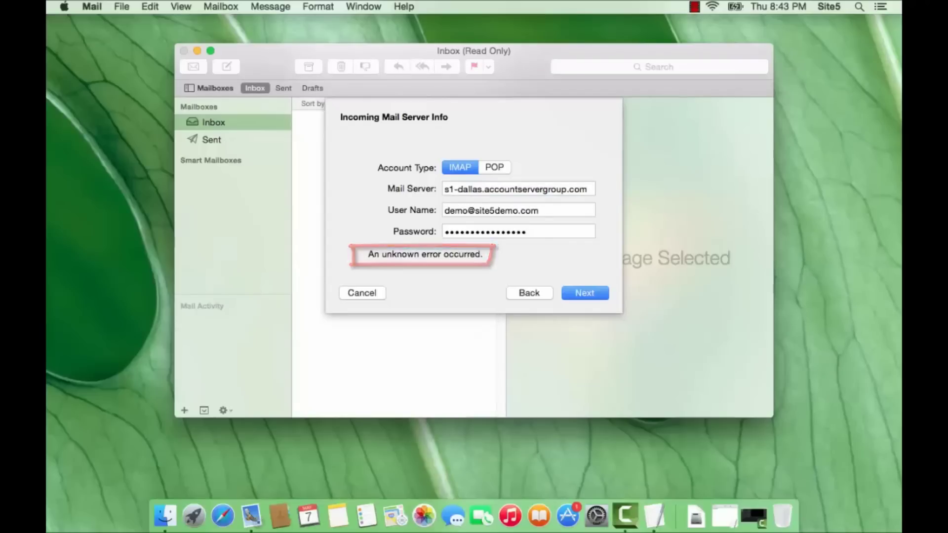
key("Return")
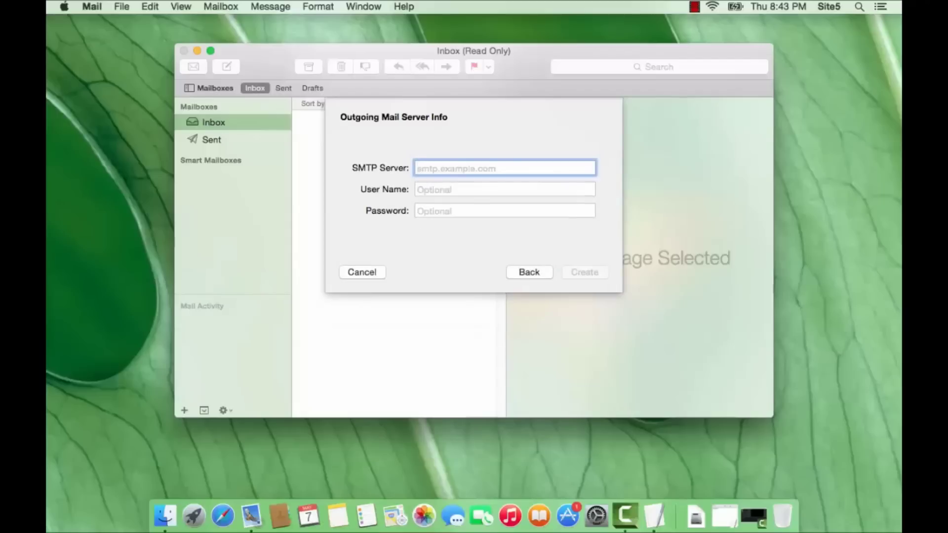
Set SMTP server s1-dallas.accountservergroup.com with the account's email and password, then create the account.
type("s1-dallas.ac")
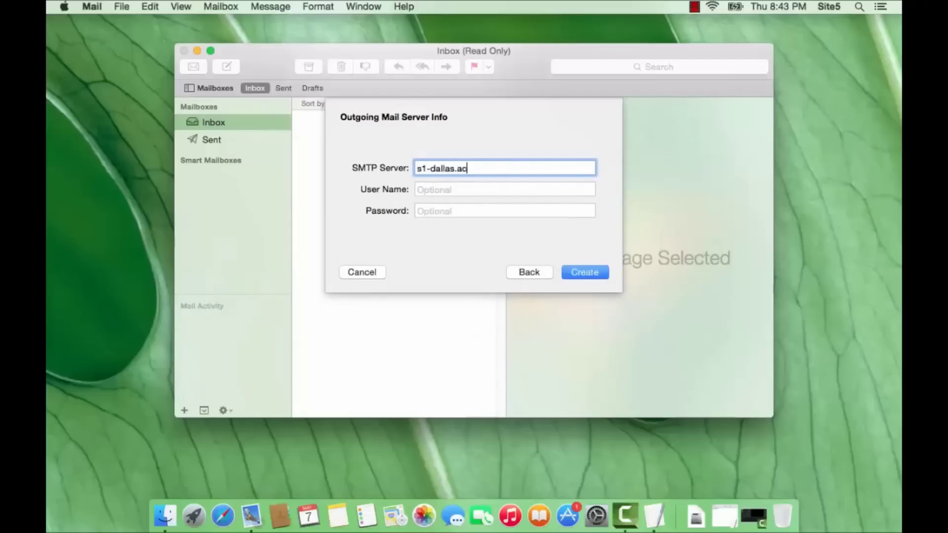
type("countservergroup.com")
key("Tab")
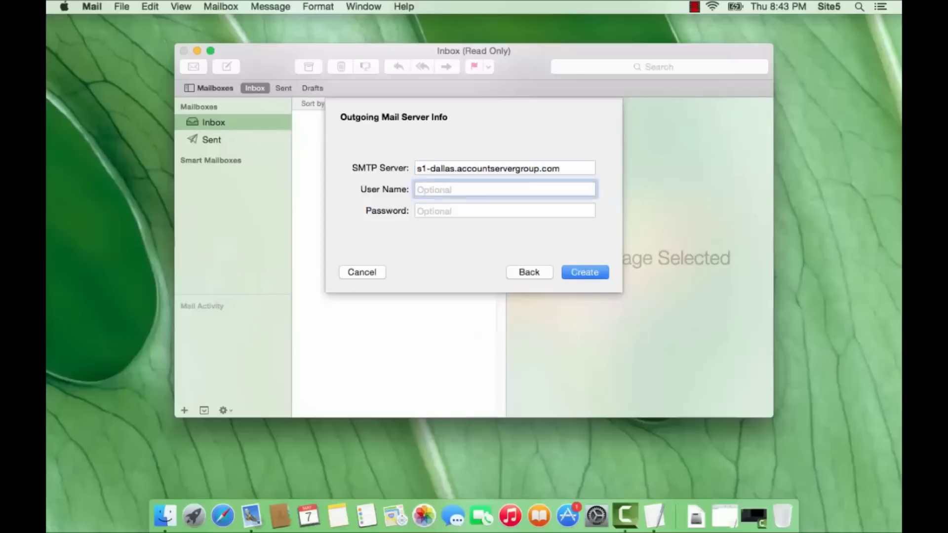
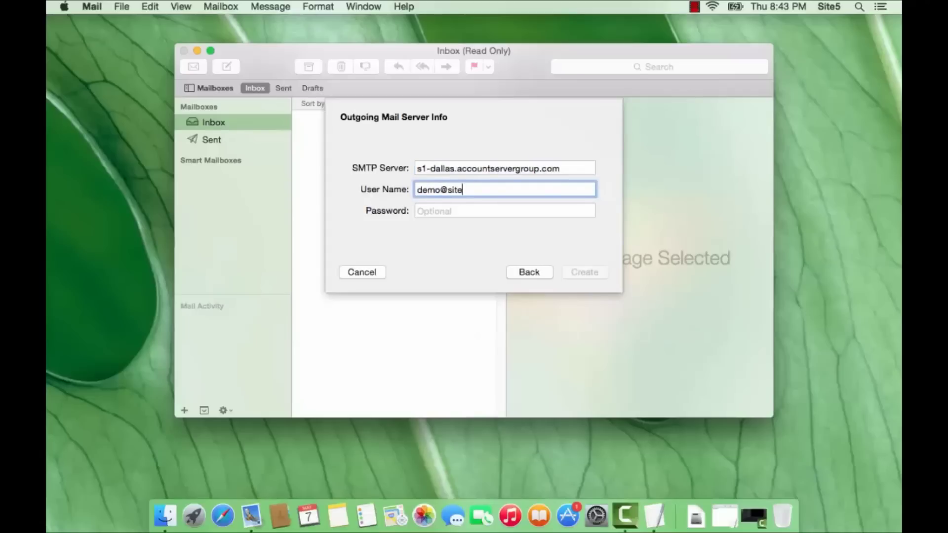
key("Tab")
key("super+v")
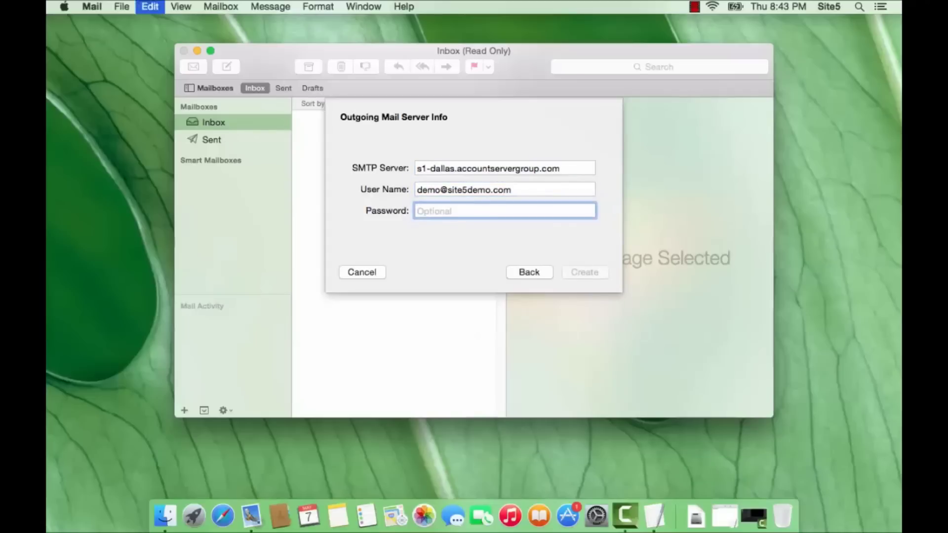
key("Return")
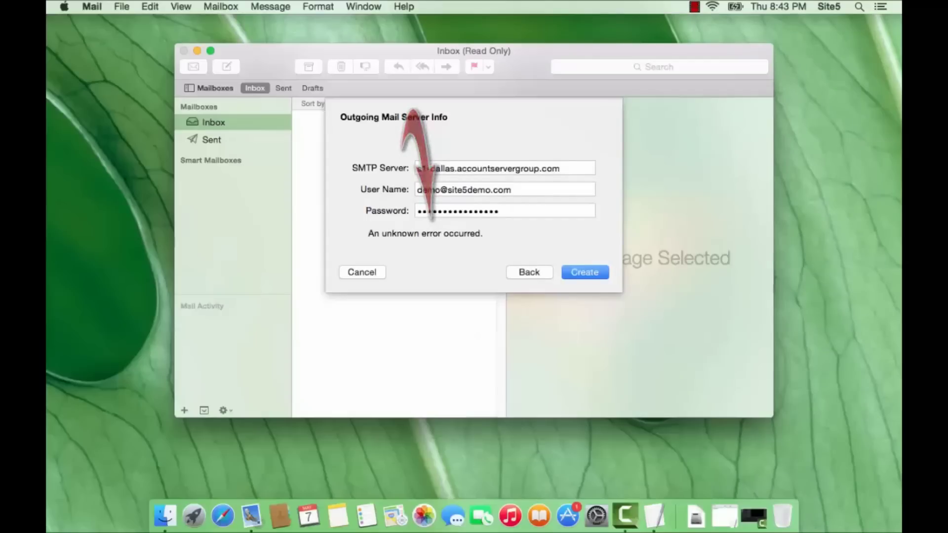
key("Return")
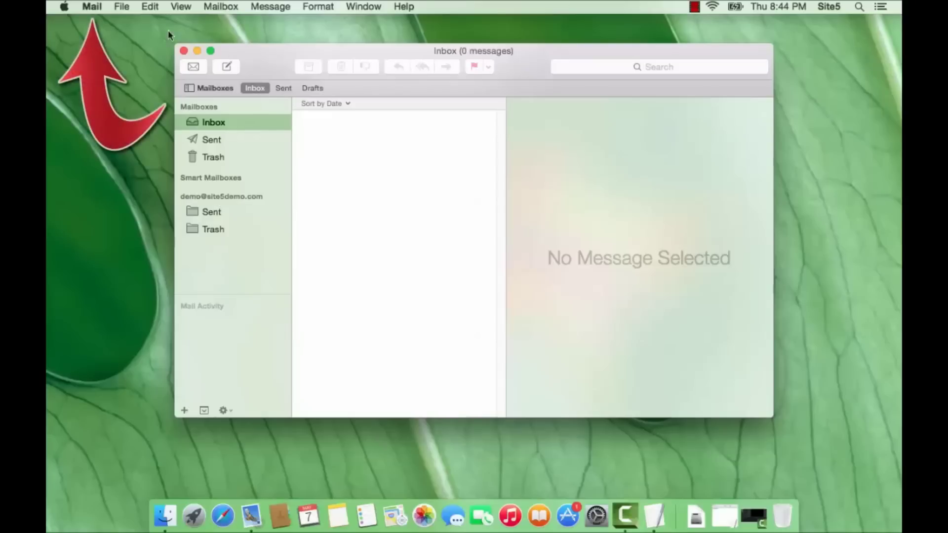
Switch the outgoing SMTP server to manual settings on port 587 with SSL, auto-detection off.
left_click(93, 7)
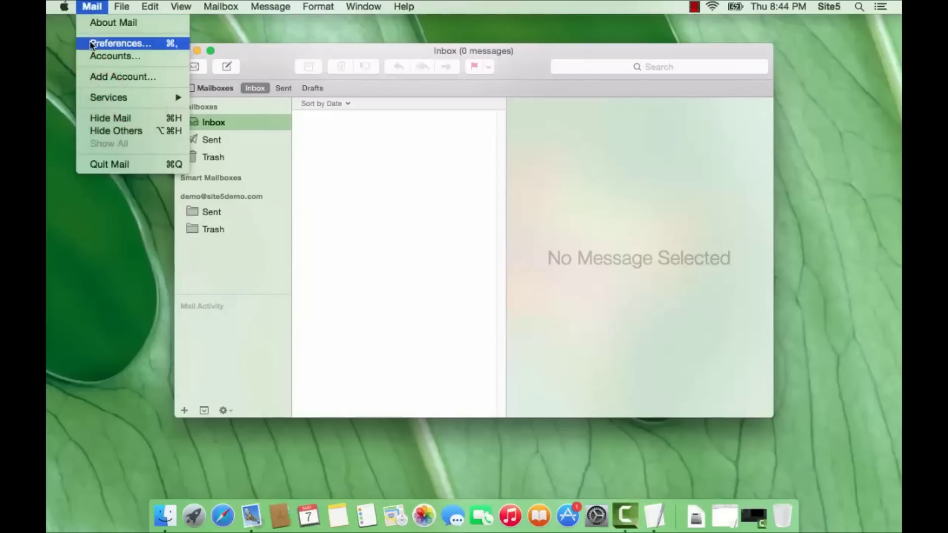
left_click(85, 45)
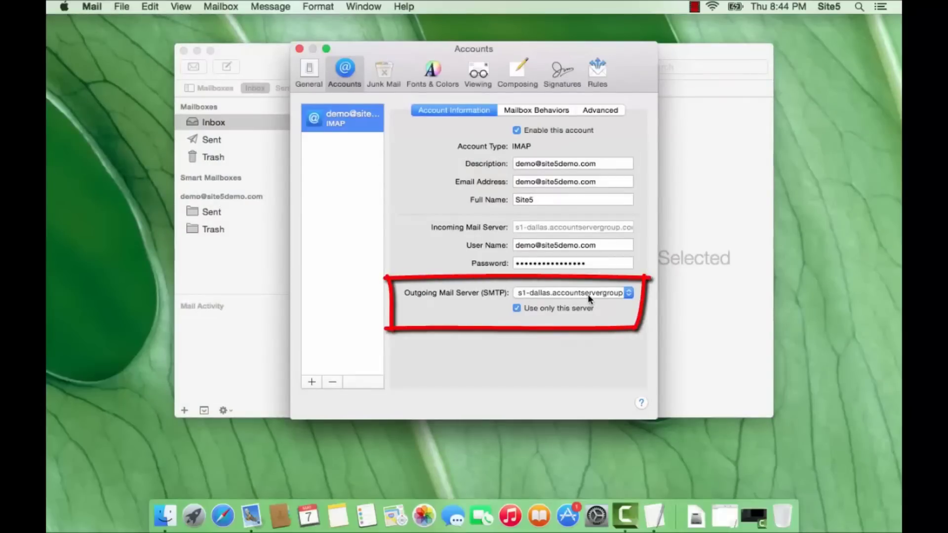
left_click(626, 293)
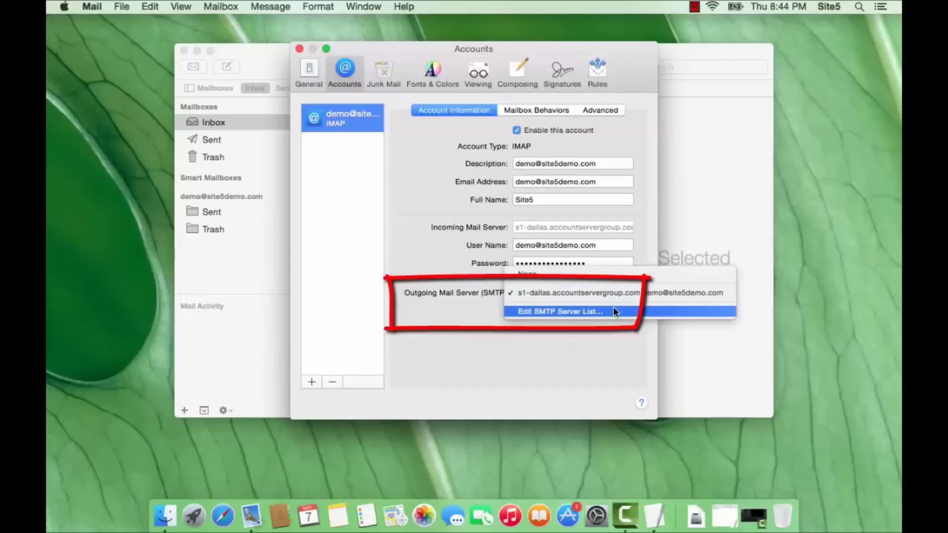
left_click(613, 310)
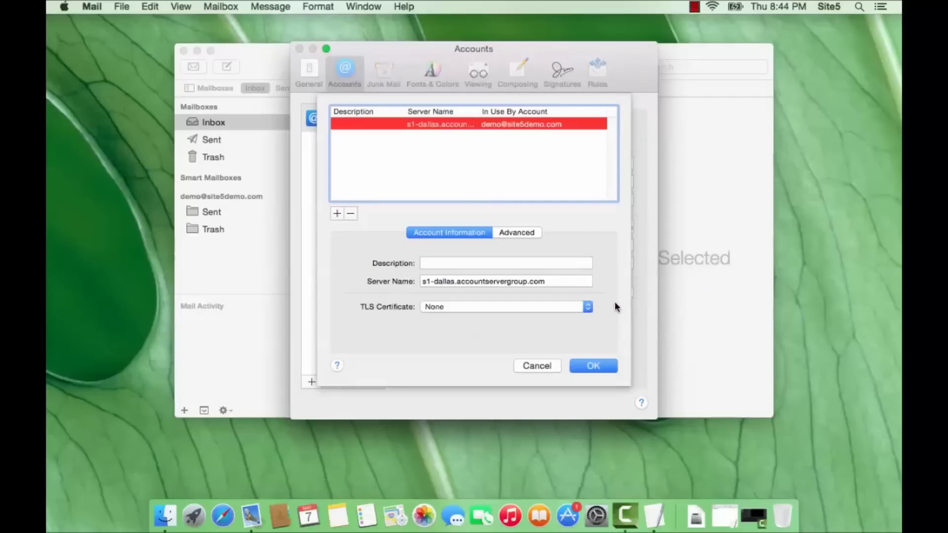
left_click(515, 238)
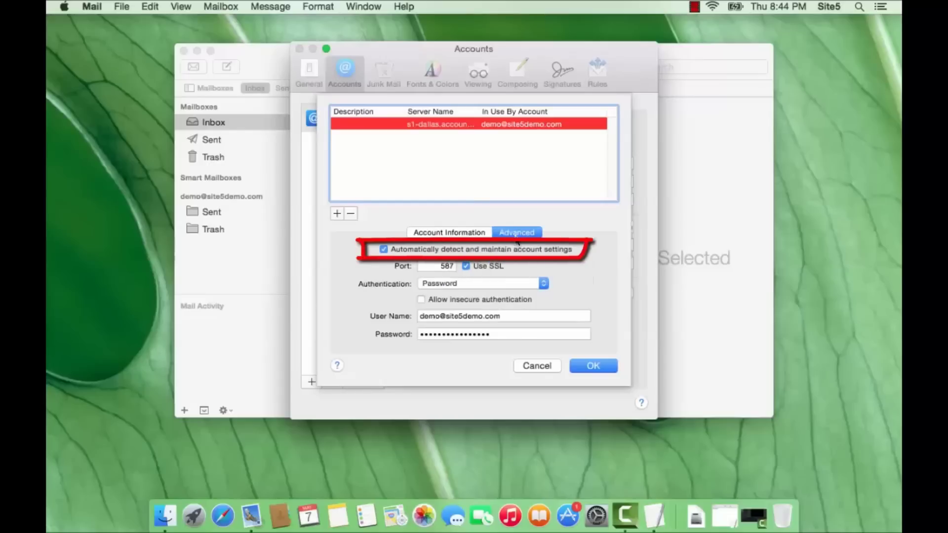
left_click(384, 249)
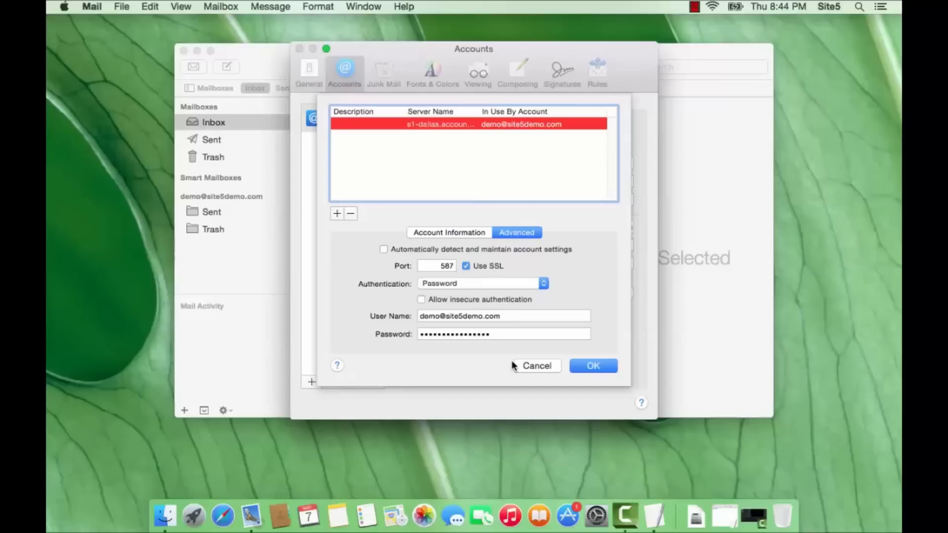
left_click(576, 362)
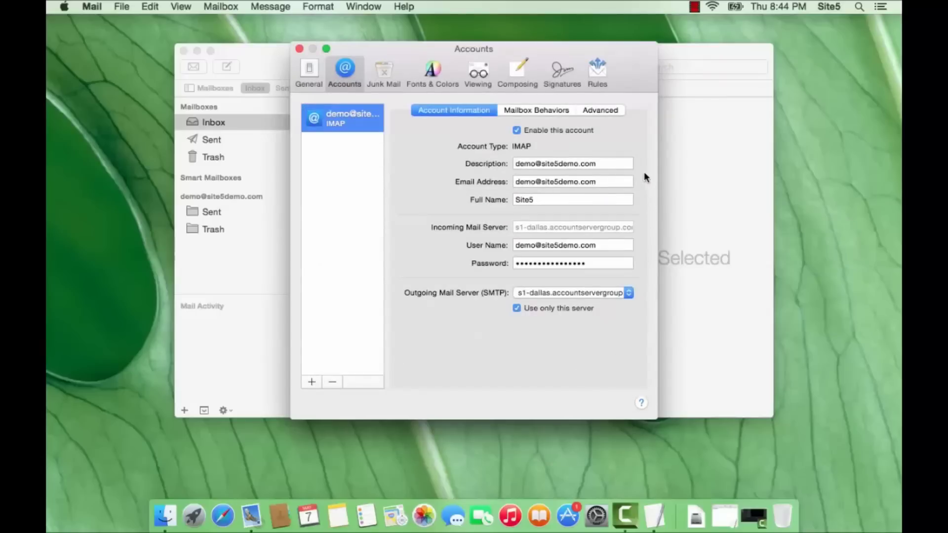
Turn off IMAP auto-detection, change the port from 143 to 993 with SSL, and save.
left_click(598, 111)
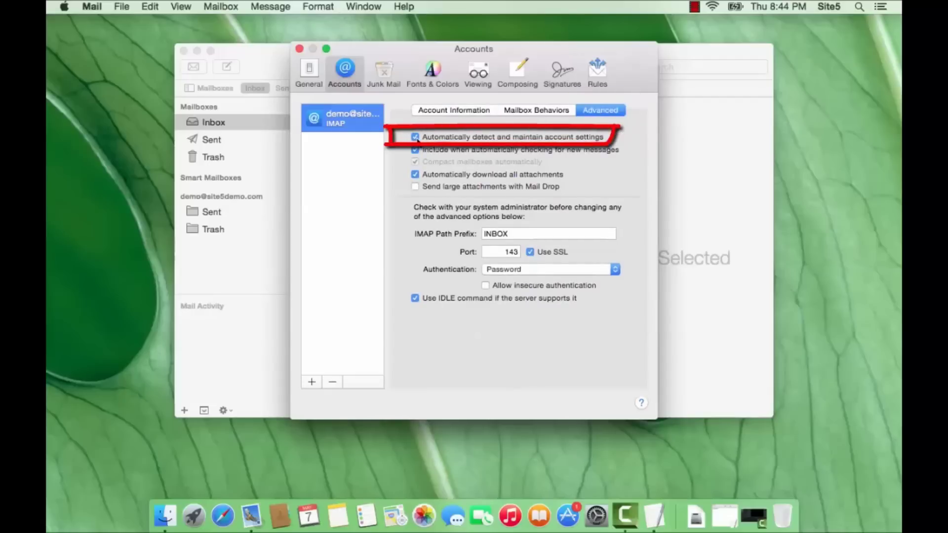
left_click(416, 138)
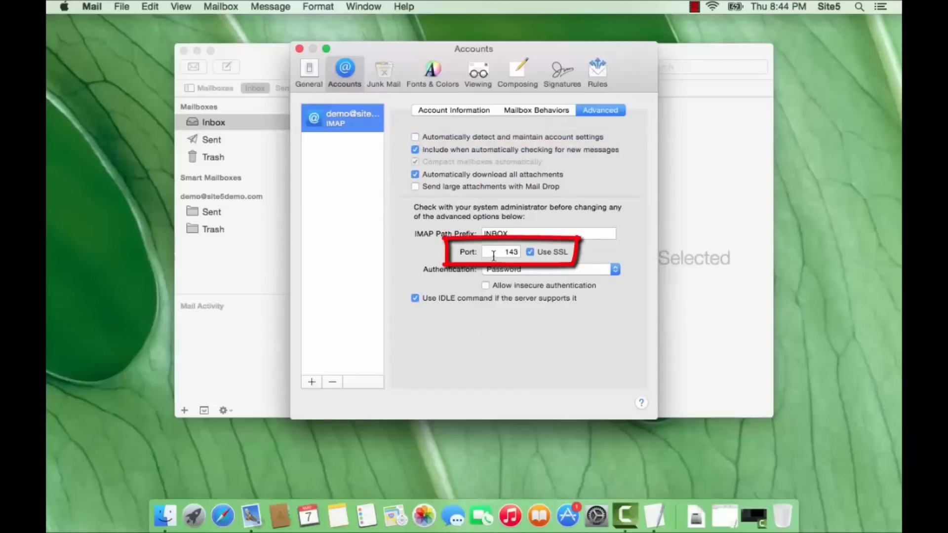
left_click_drag(493, 253, 528, 255)
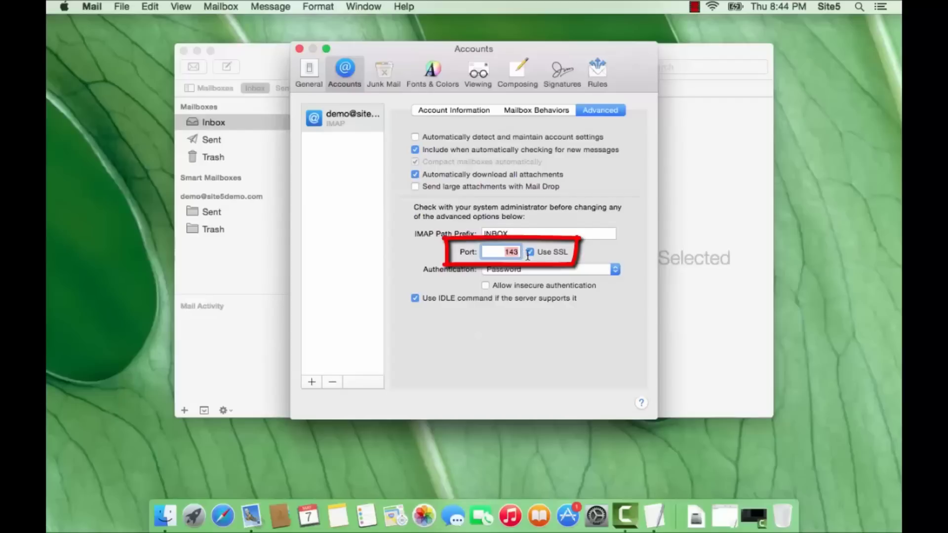
type("993")
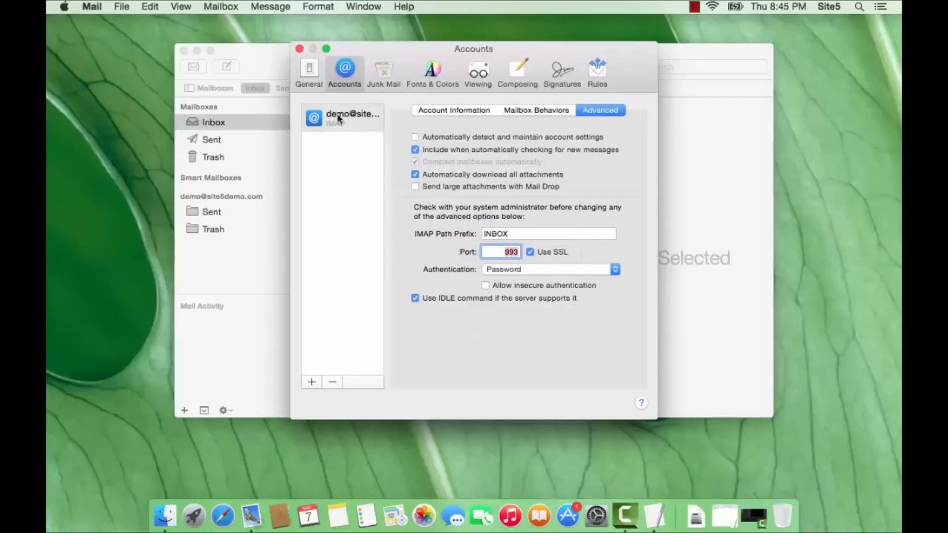
left_click(300, 49)
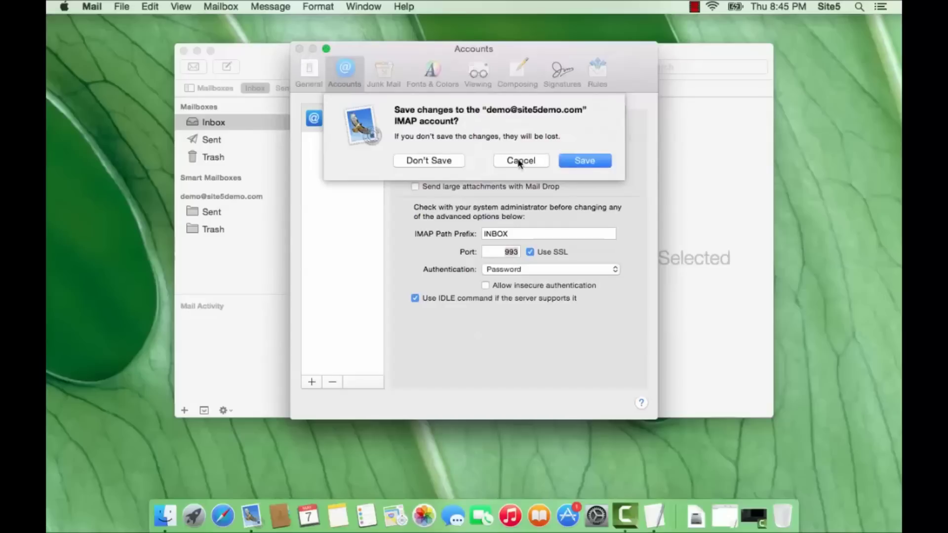
left_click(583, 161)
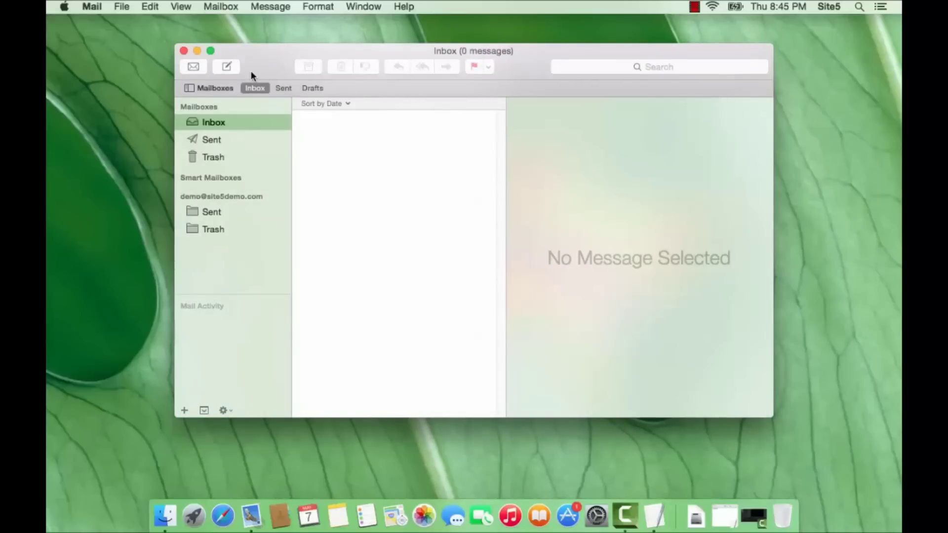
Compose a message to the account's own address with subject 'Testing' and body 'Testing!'.
left_click(236, 70)
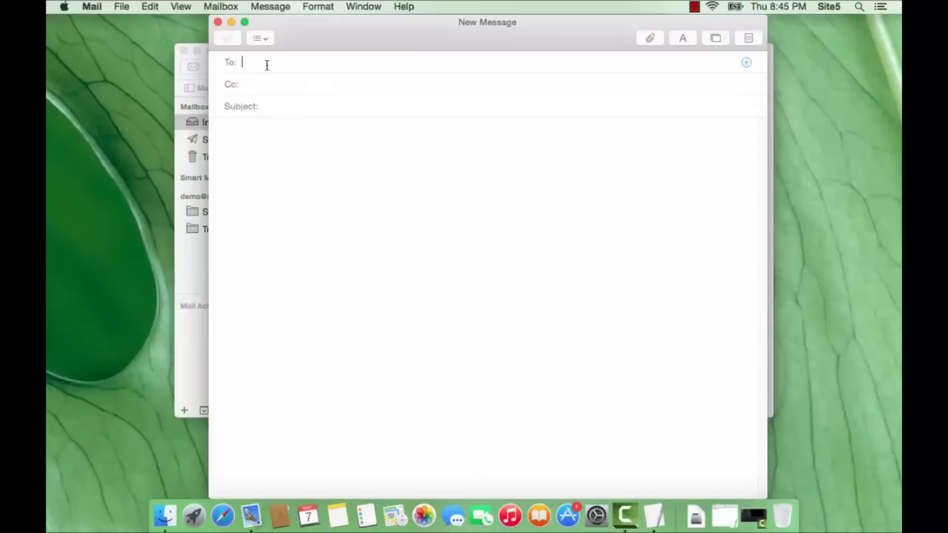
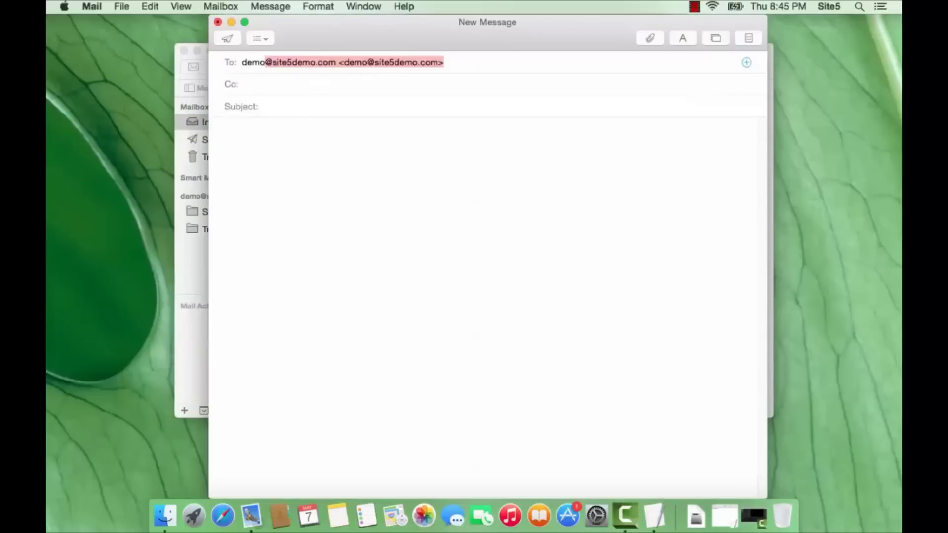
key("Tab")
key("Tab")
type("Testing")
key("Tab")
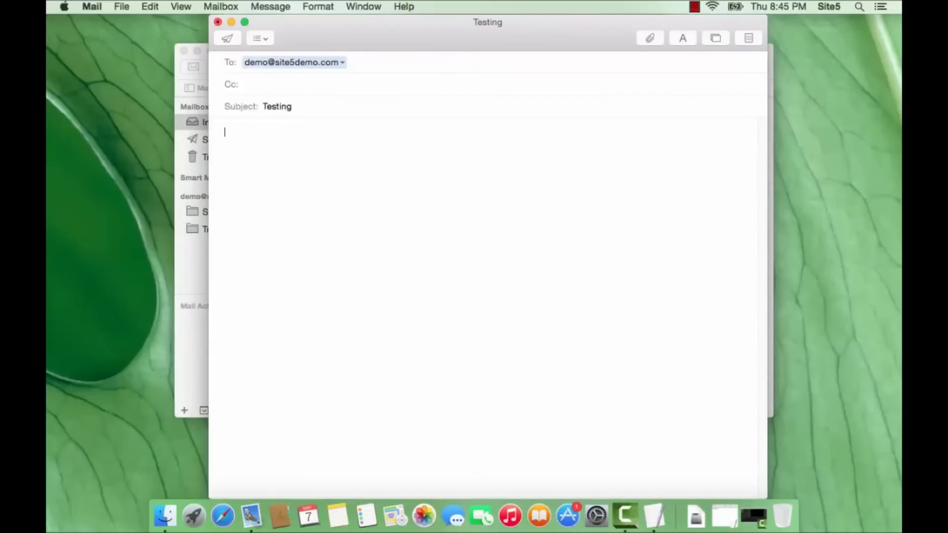
type("Testing!")
Send the test message, fetch new mail, and open the received 'Testing' email.
left_click(234, 39)
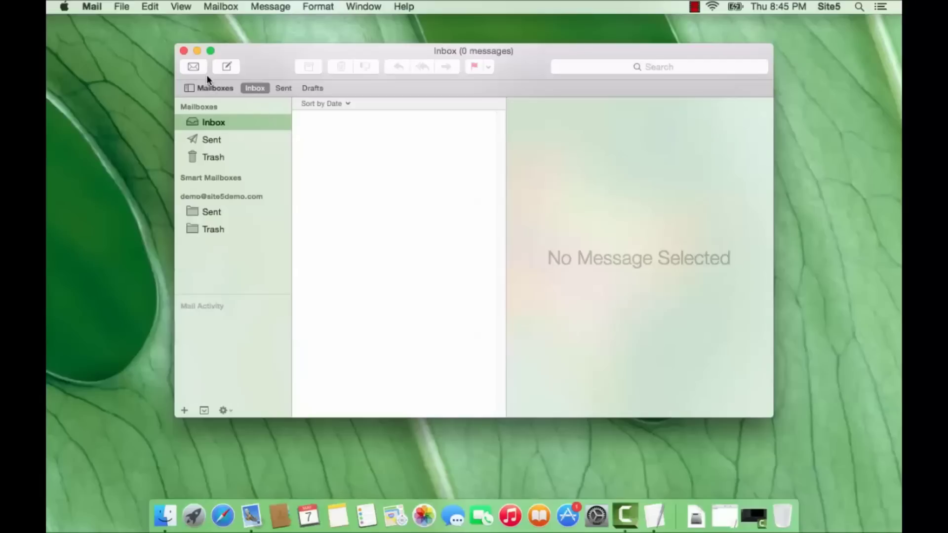
left_click(193, 68)
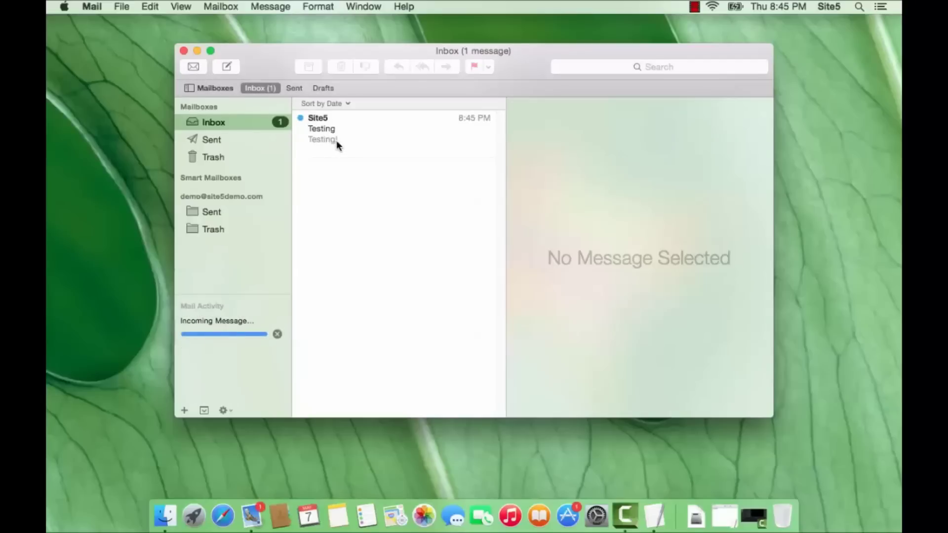
left_click(376, 141)
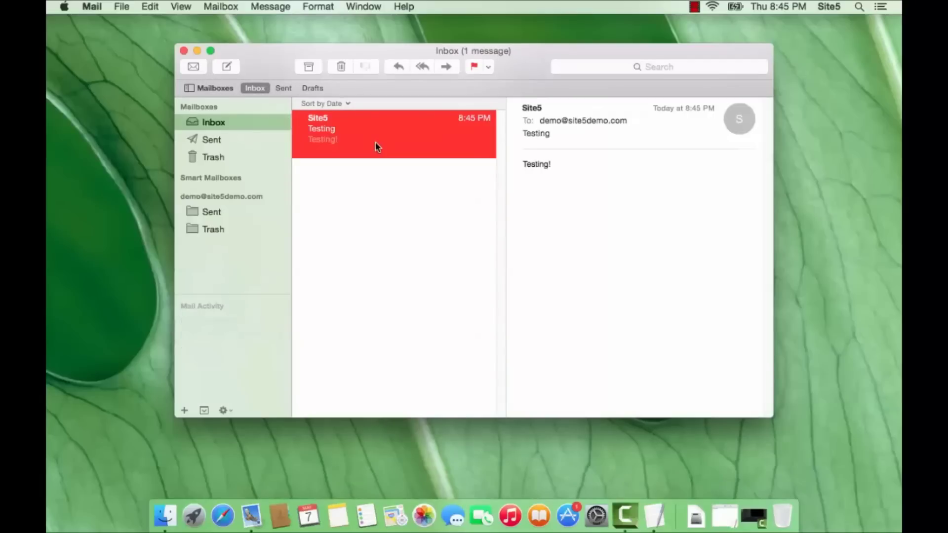